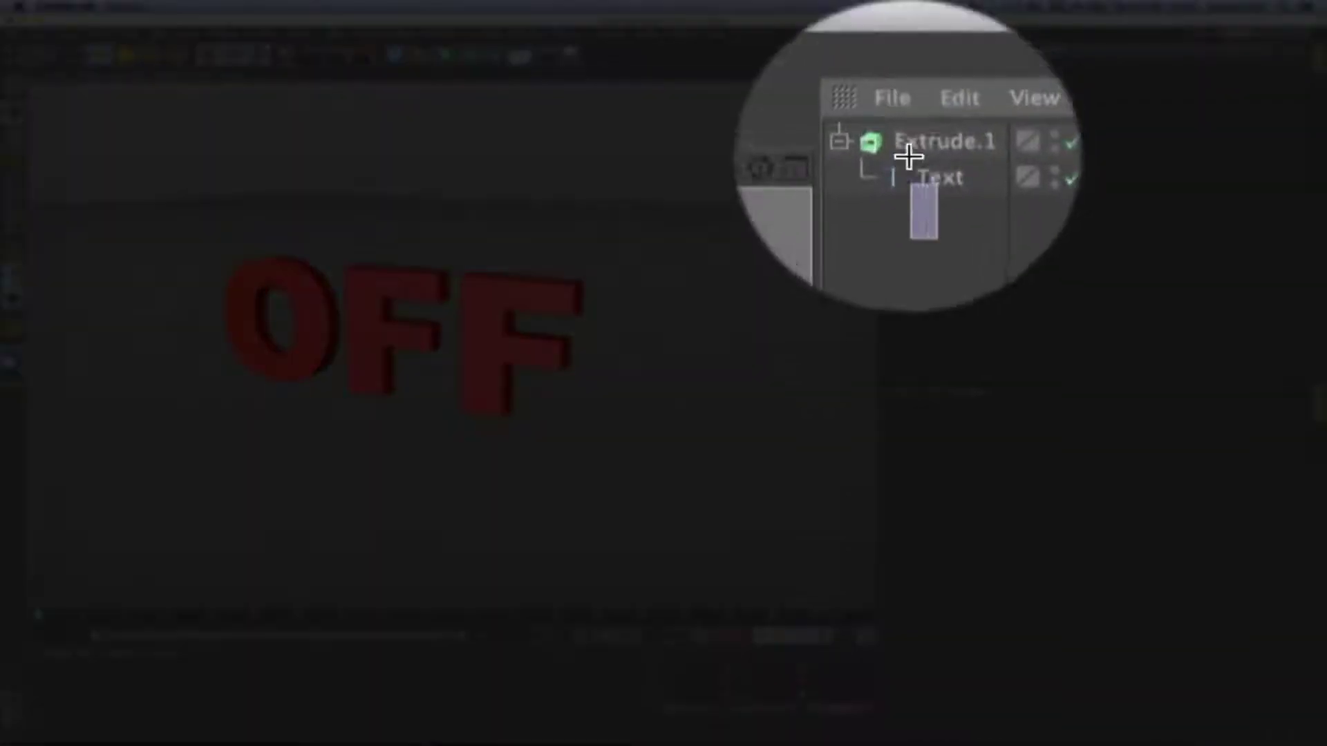
Step: Copy the OFF text (Extrude.1 with its Text) leftwards along X so both show
left_click(909, 67)
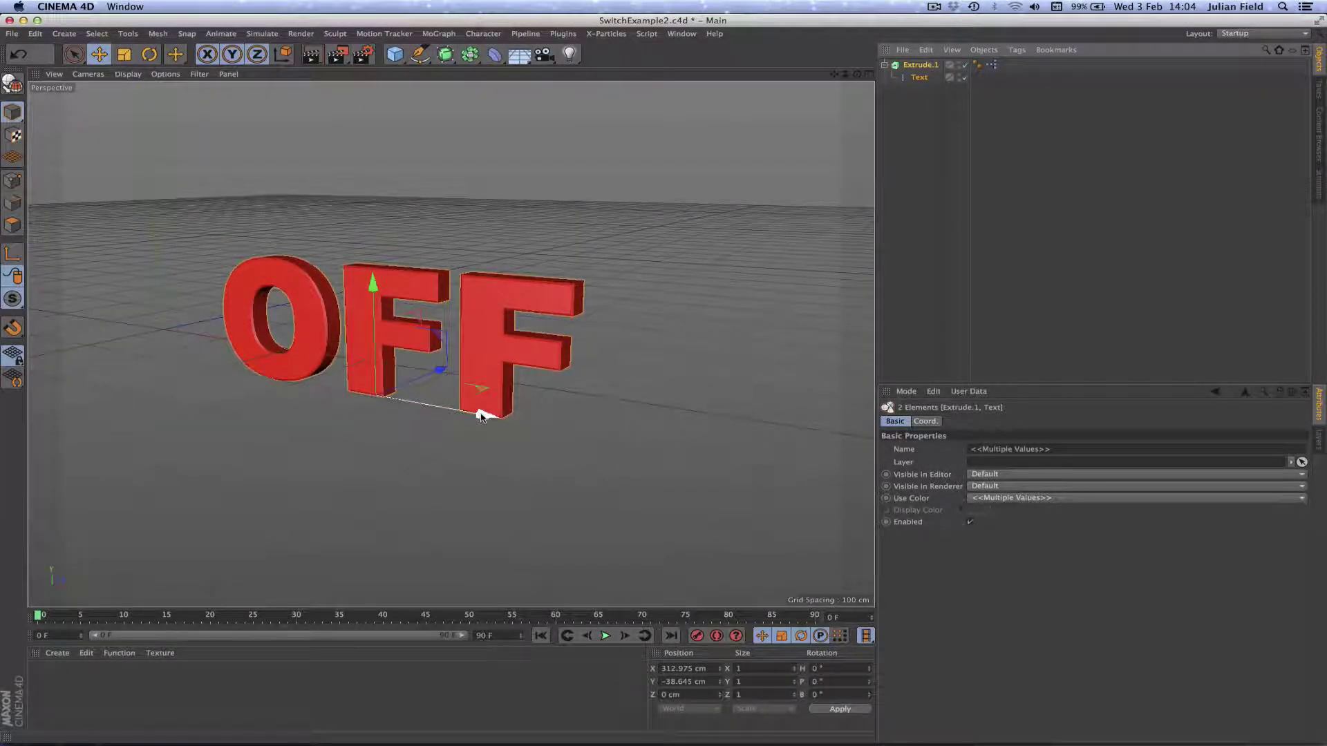
left_click_drag(482, 415, 167, 358, "ctrl")
middle_click_drag(311, 332, 451, 344, "alt")
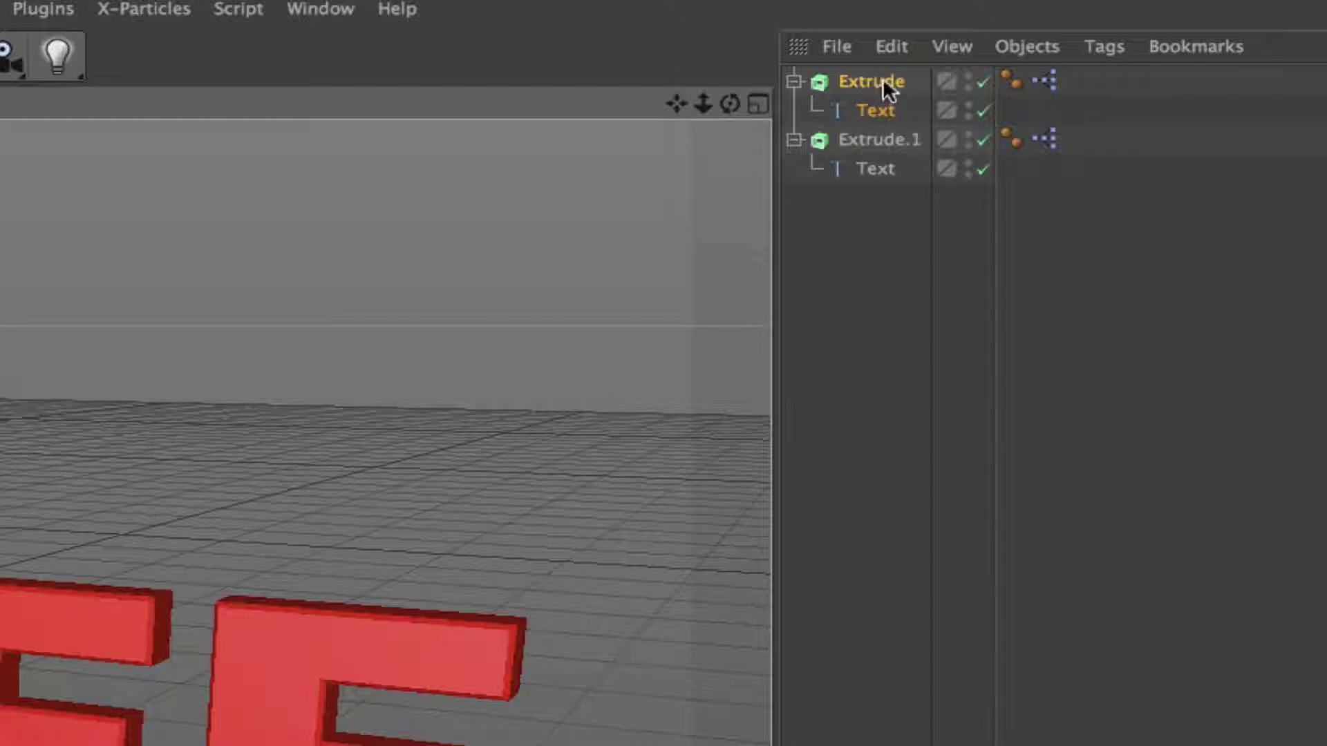
Step: Move the copied Extrude below Extrude.1 and rename it Extrude.2
left_click_drag(884, 79, 882, 221)
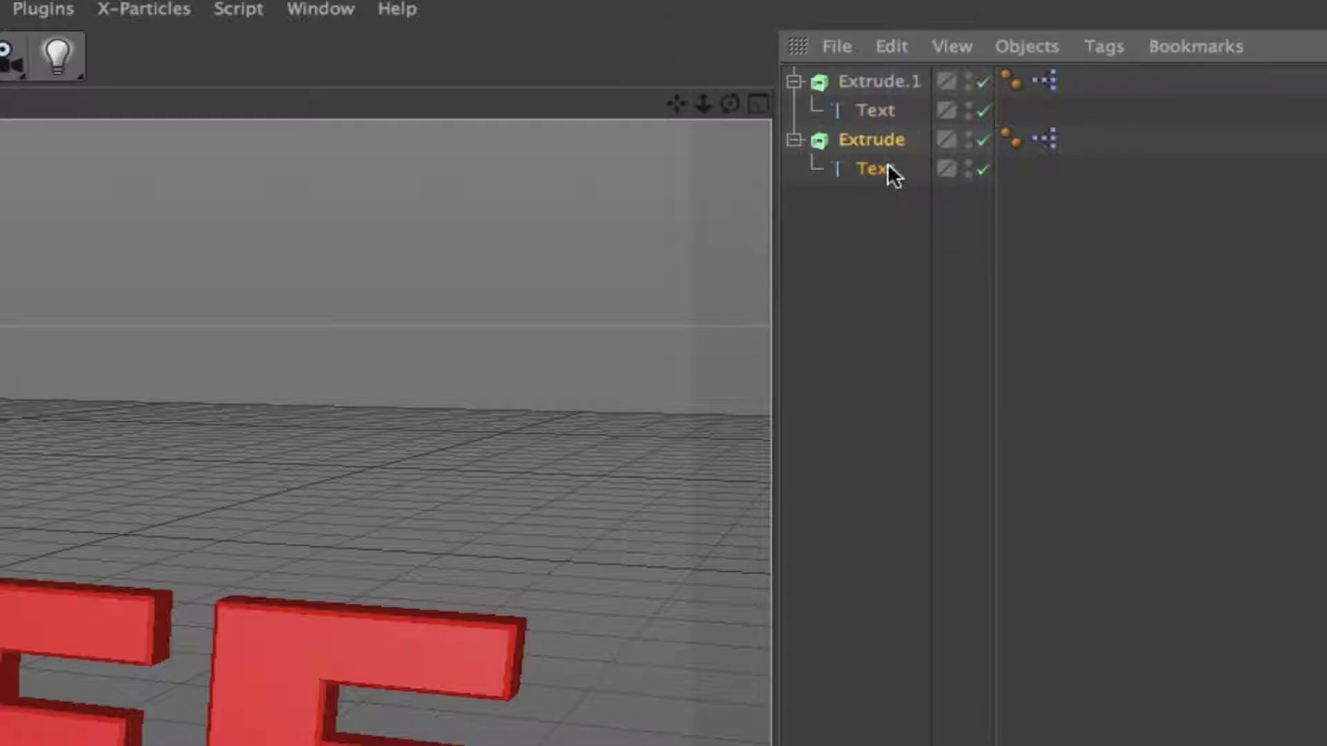
double_click(894, 138)
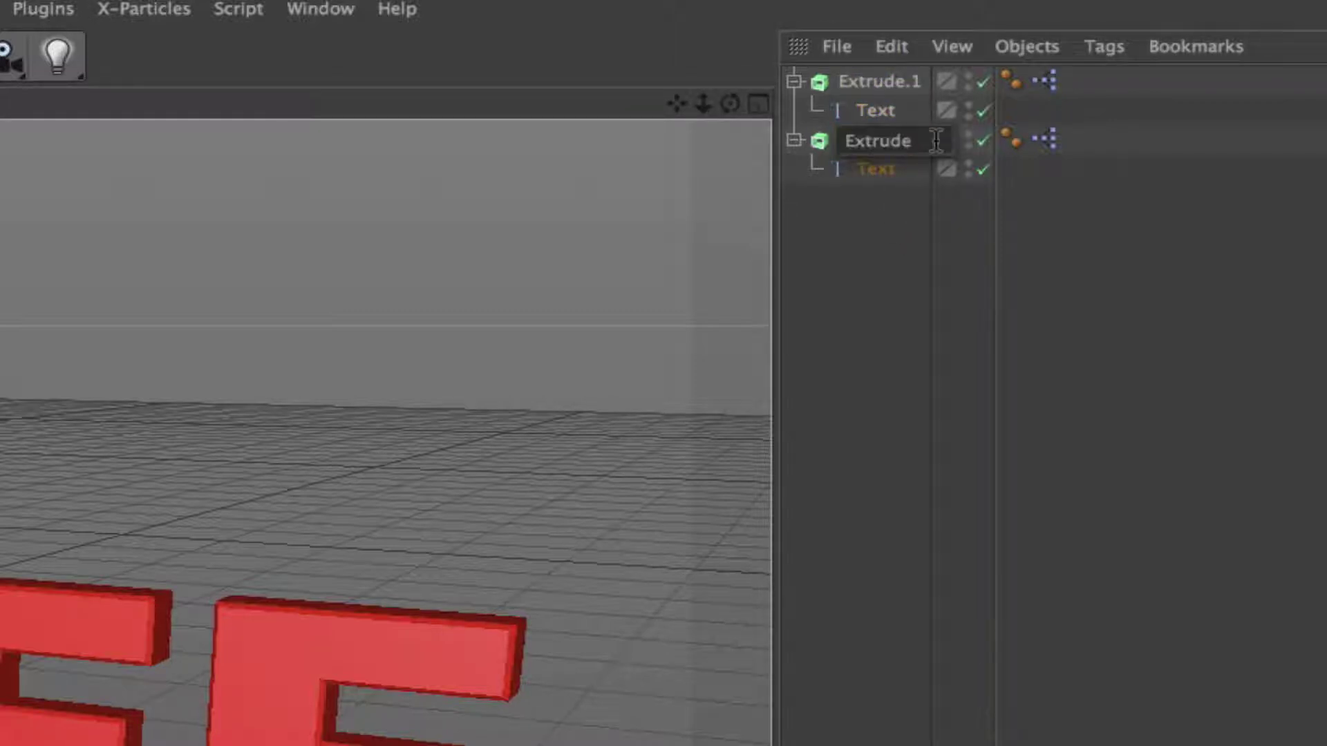
type(".2")
key("Return")
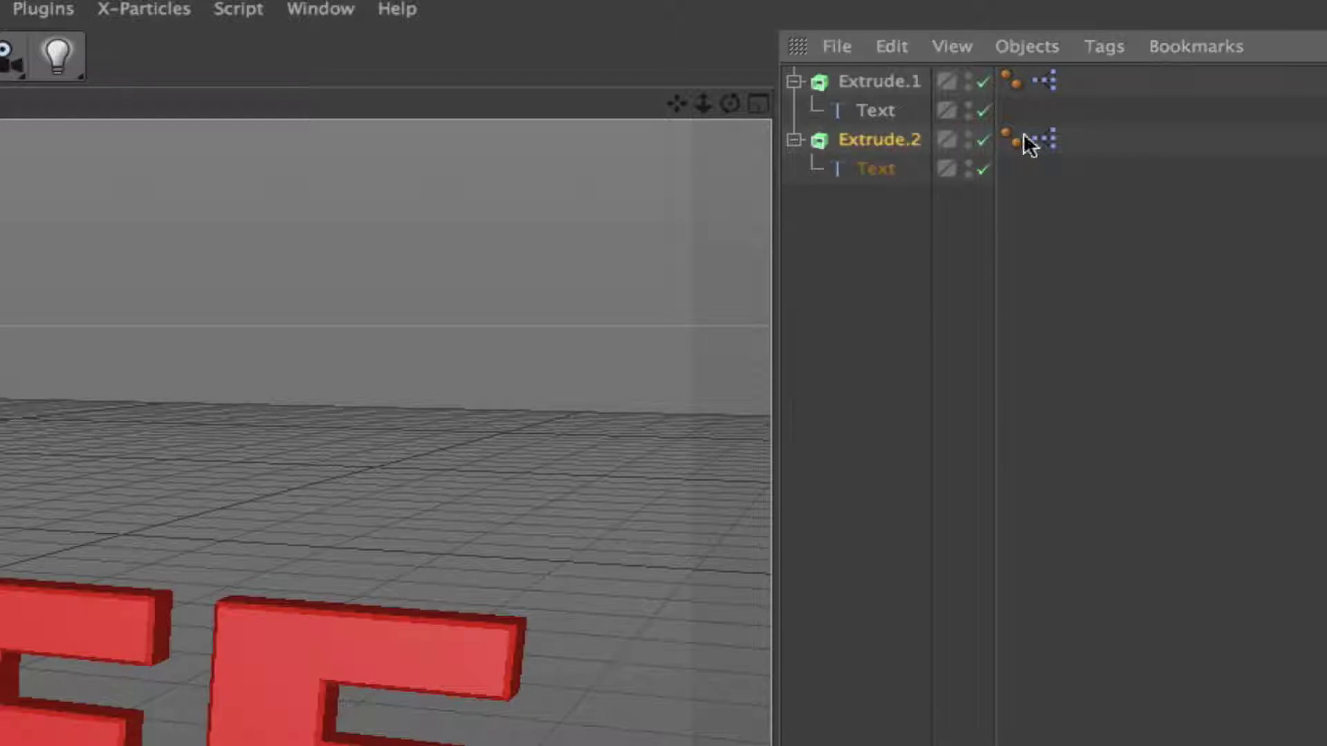
Step: Delete the duplicated XPresso tag from Extrude.2, keeping Extrude.1's tag
key("Delete")
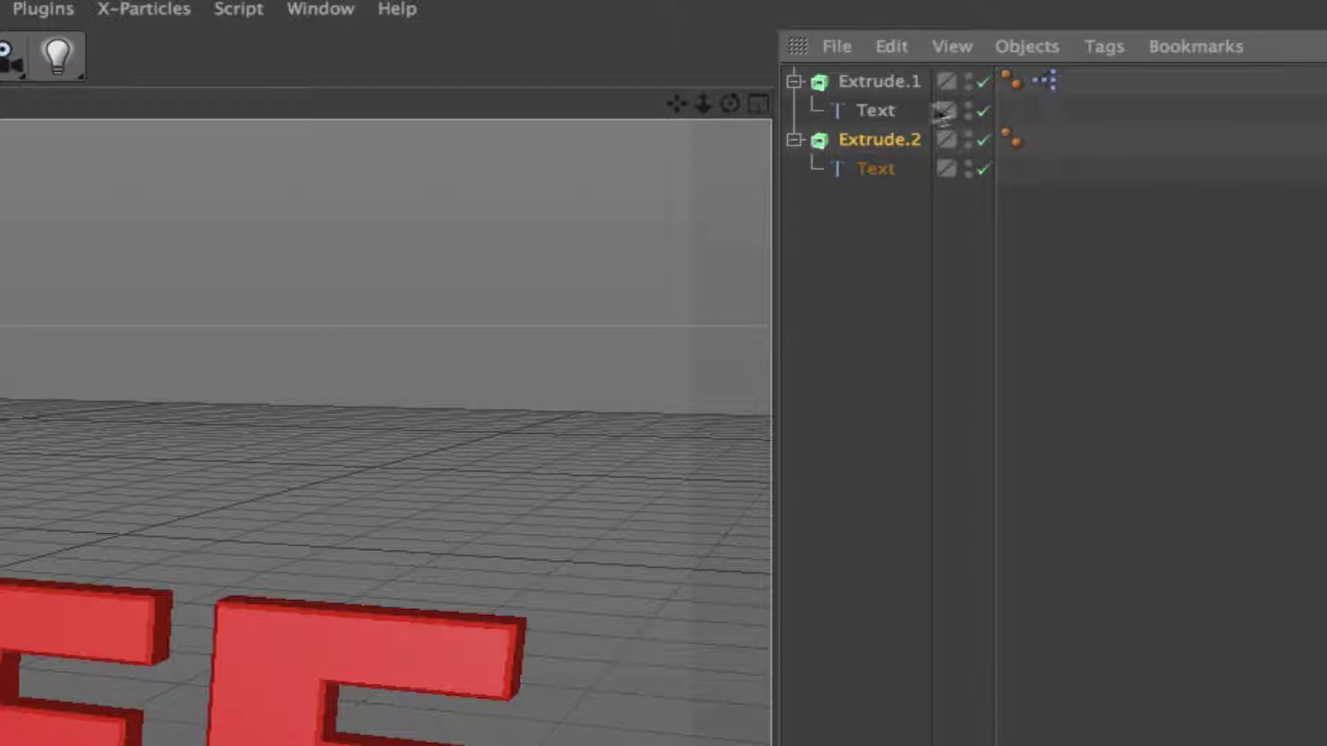
left_click(903, 80)
left_click(897, 134)
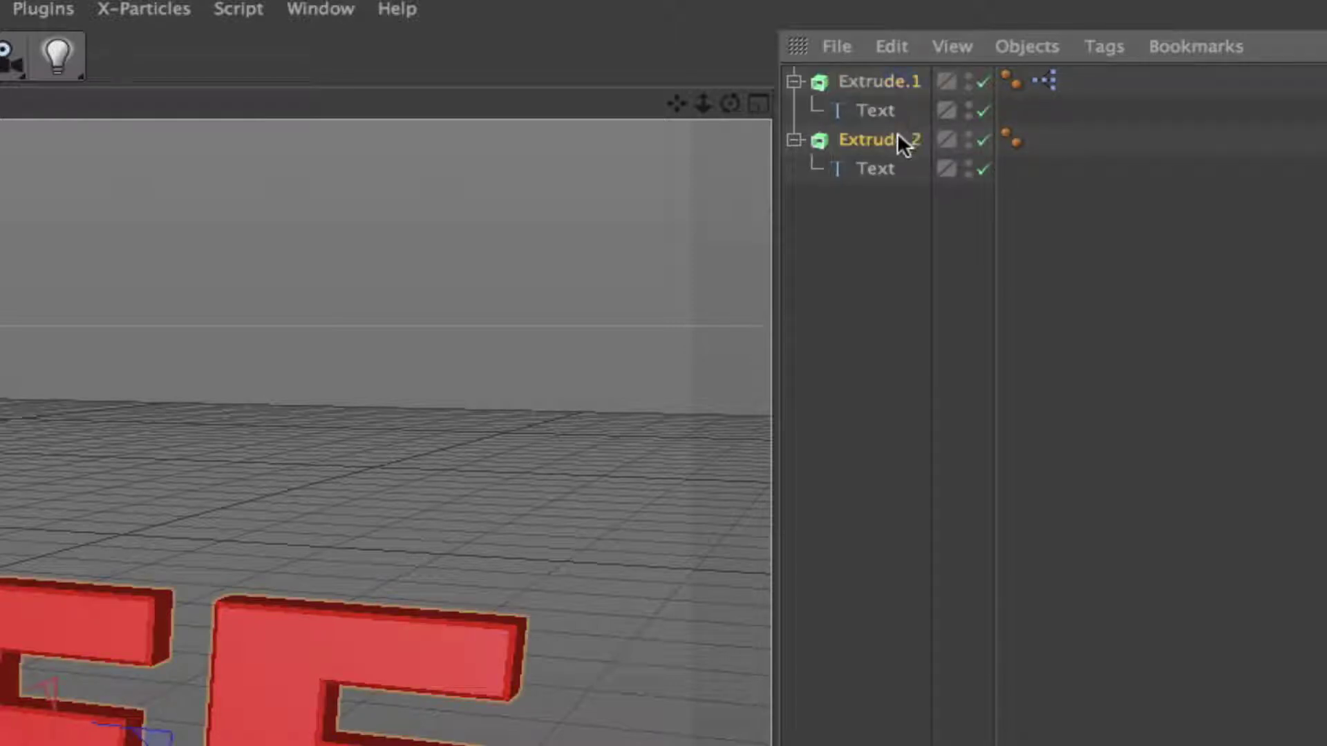
Step: Open Extrude.1's XPresso Editor full-size and add an XPresso > Bool > NOT node
double_click(1049, 81)
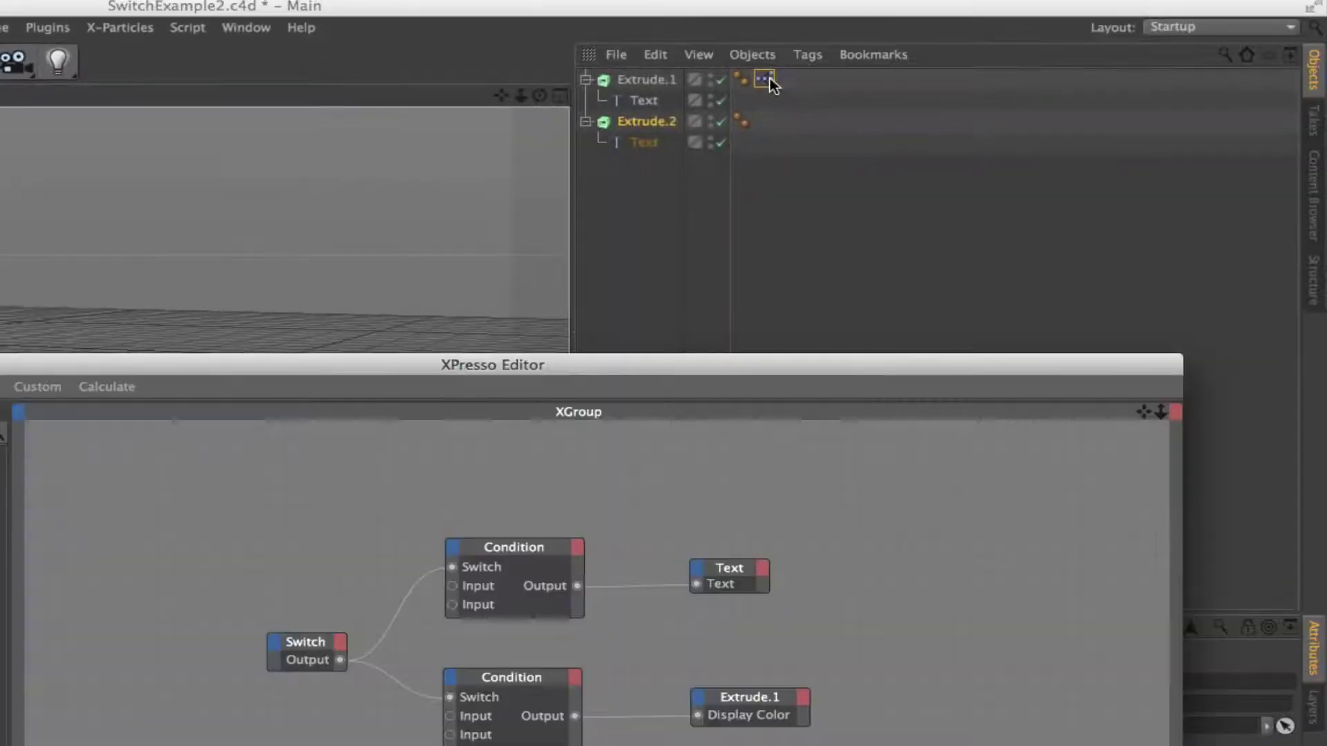
double_click(521, 366)
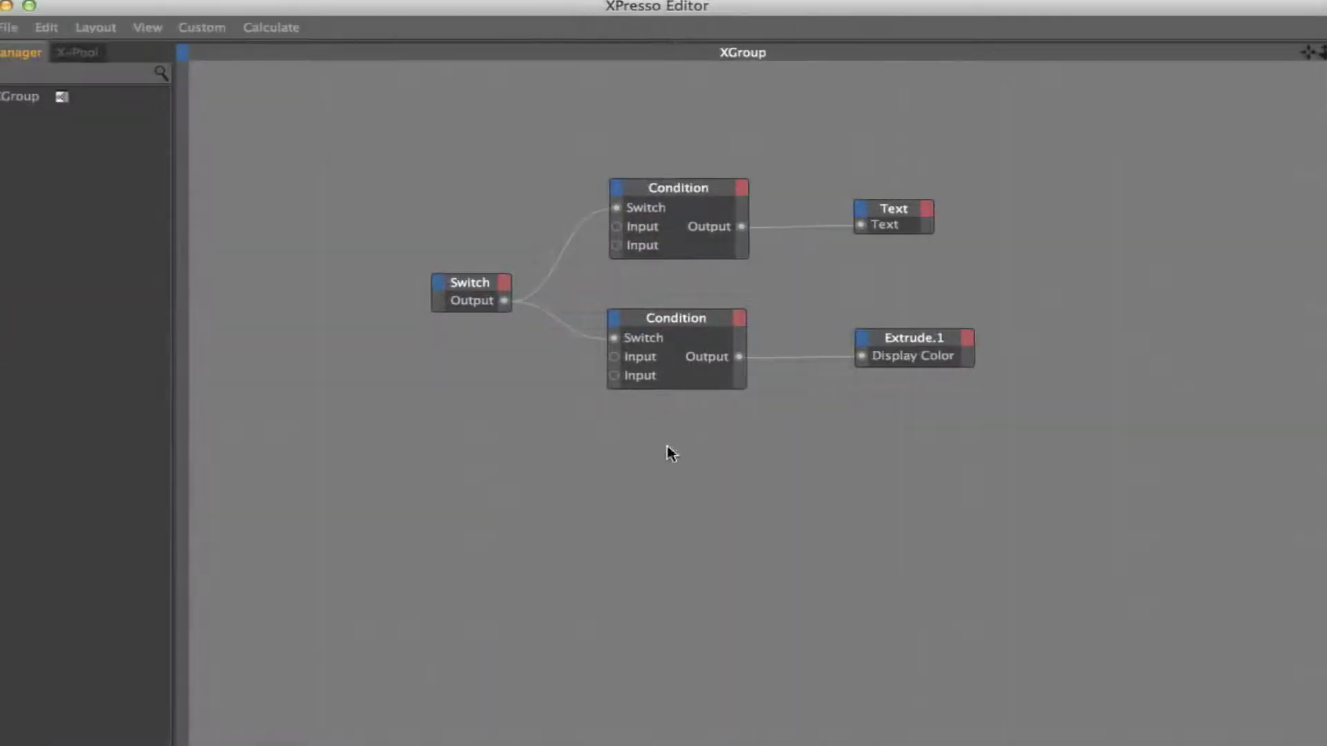
right_click(652, 461)
mouse_move(676, 477)
mouse_move(840, 477)
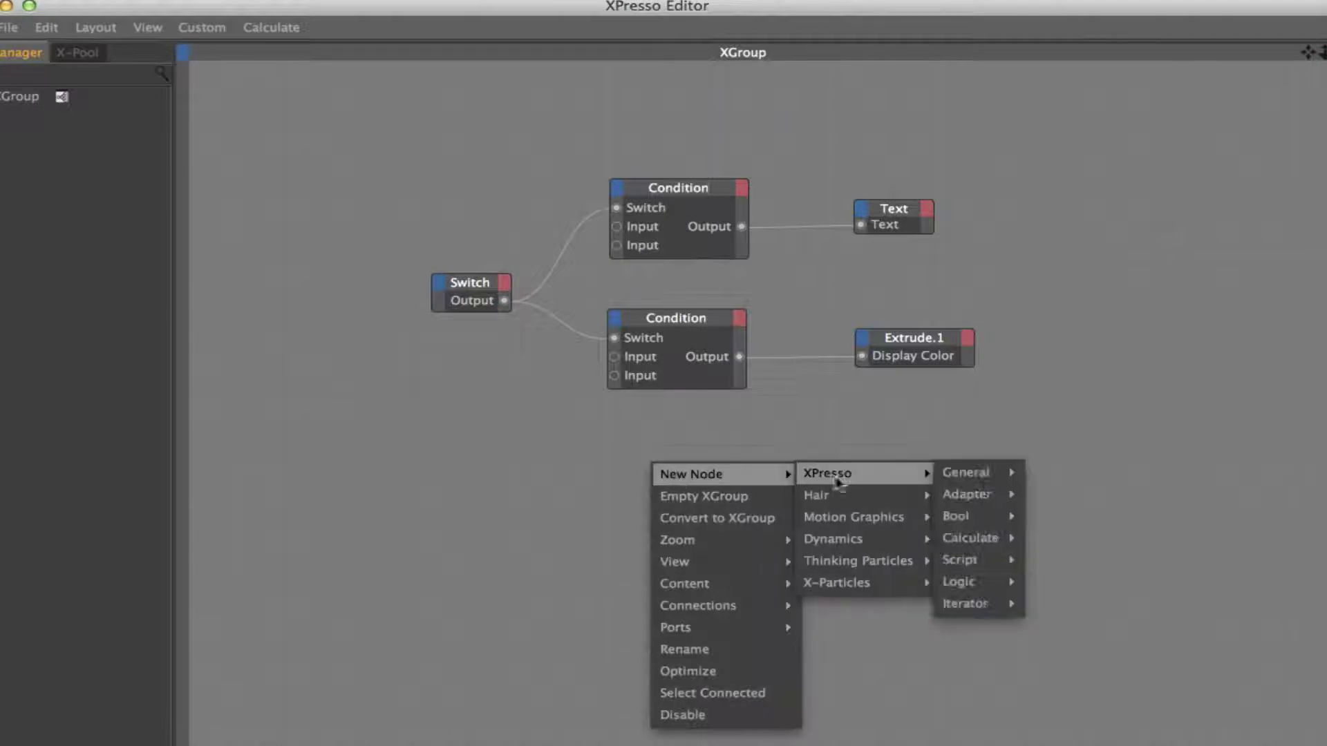
mouse_move(964, 519)
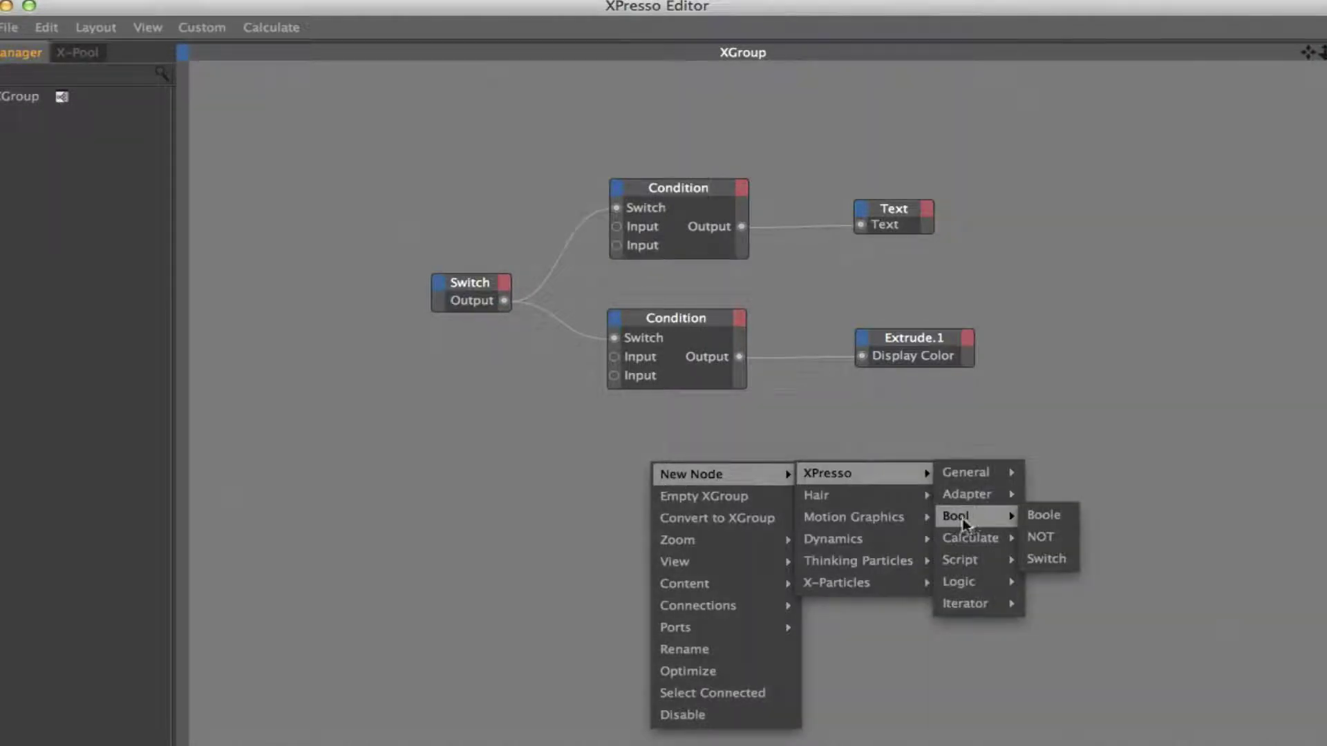
left_click(1051, 537)
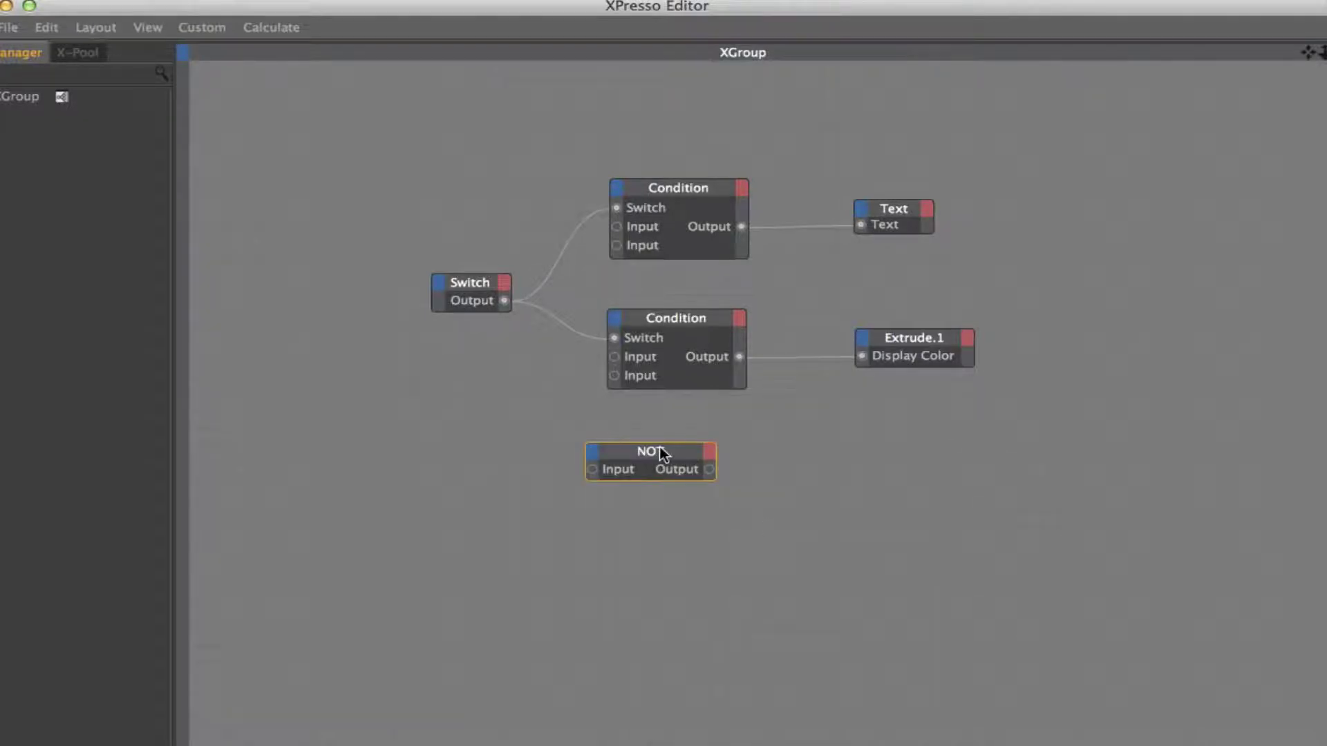
Step: Place the NOT node below the Conditions and wire Switch Output into its Input
left_click_drag(659, 447, 688, 462)
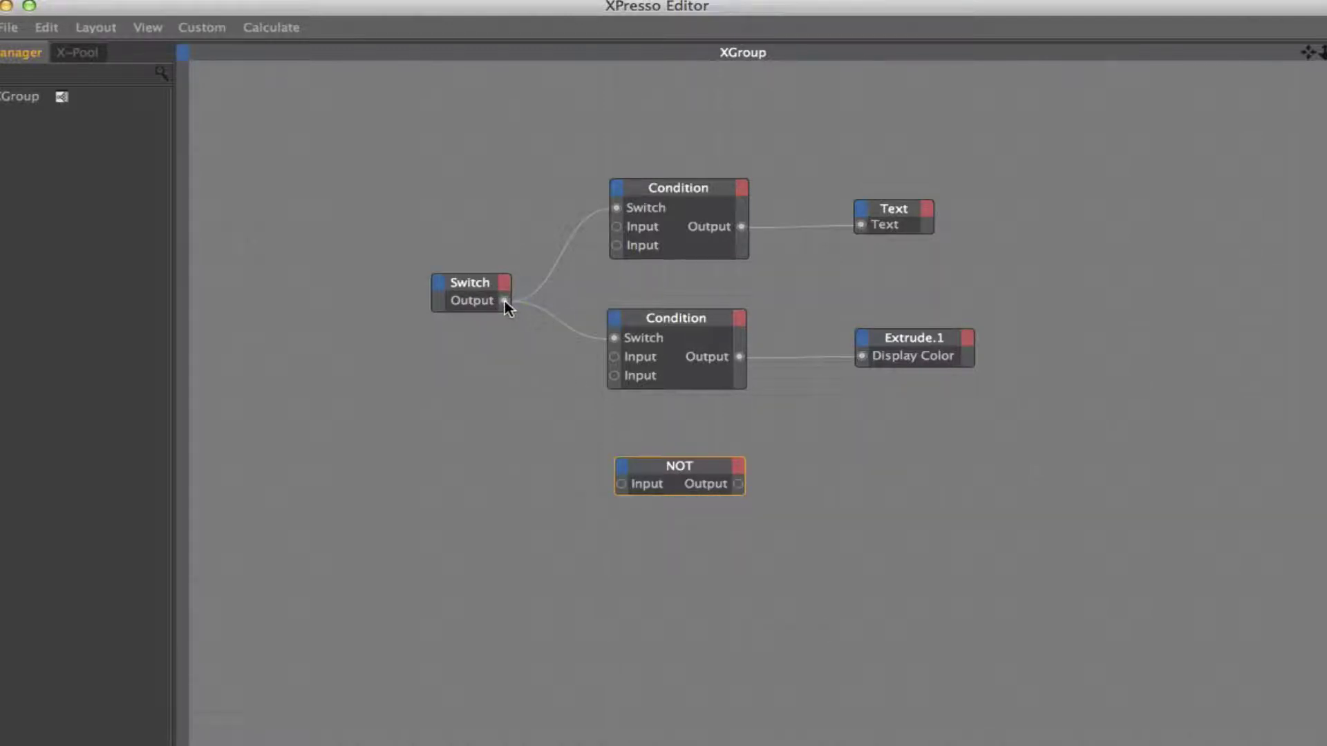
left_click_drag(505, 300, 617, 487)
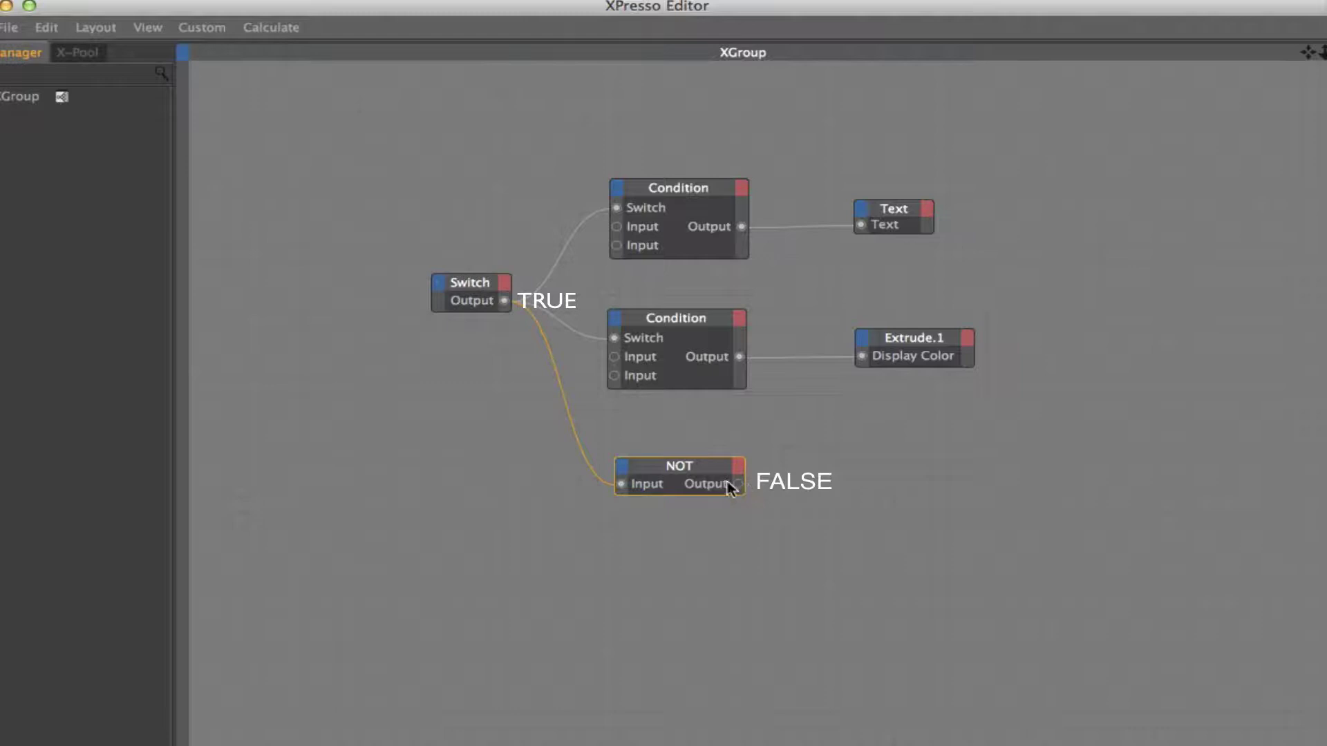
left_click_drag(697, 463, 695, 462)
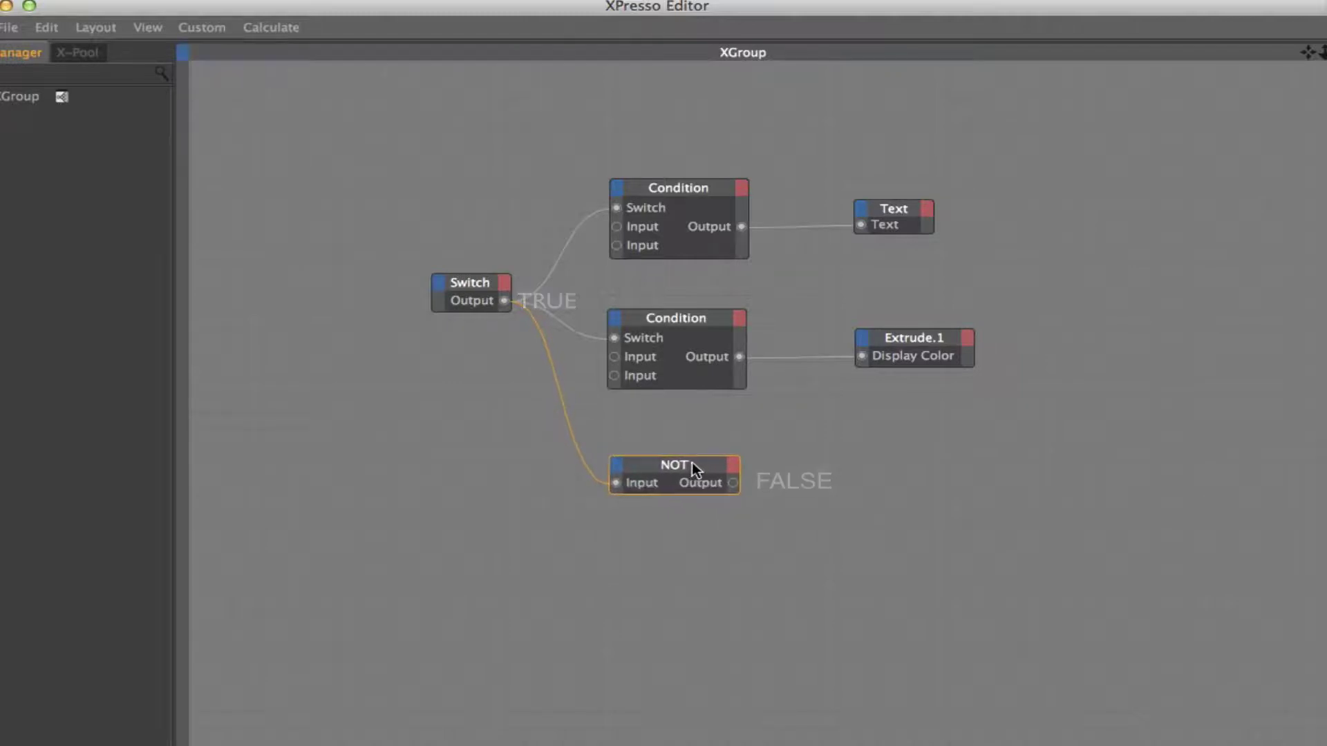
Step: Copy both Condition nodes and wire NOT's Output into each copy's Switch port
left_click_drag(681, 139, 724, 395)
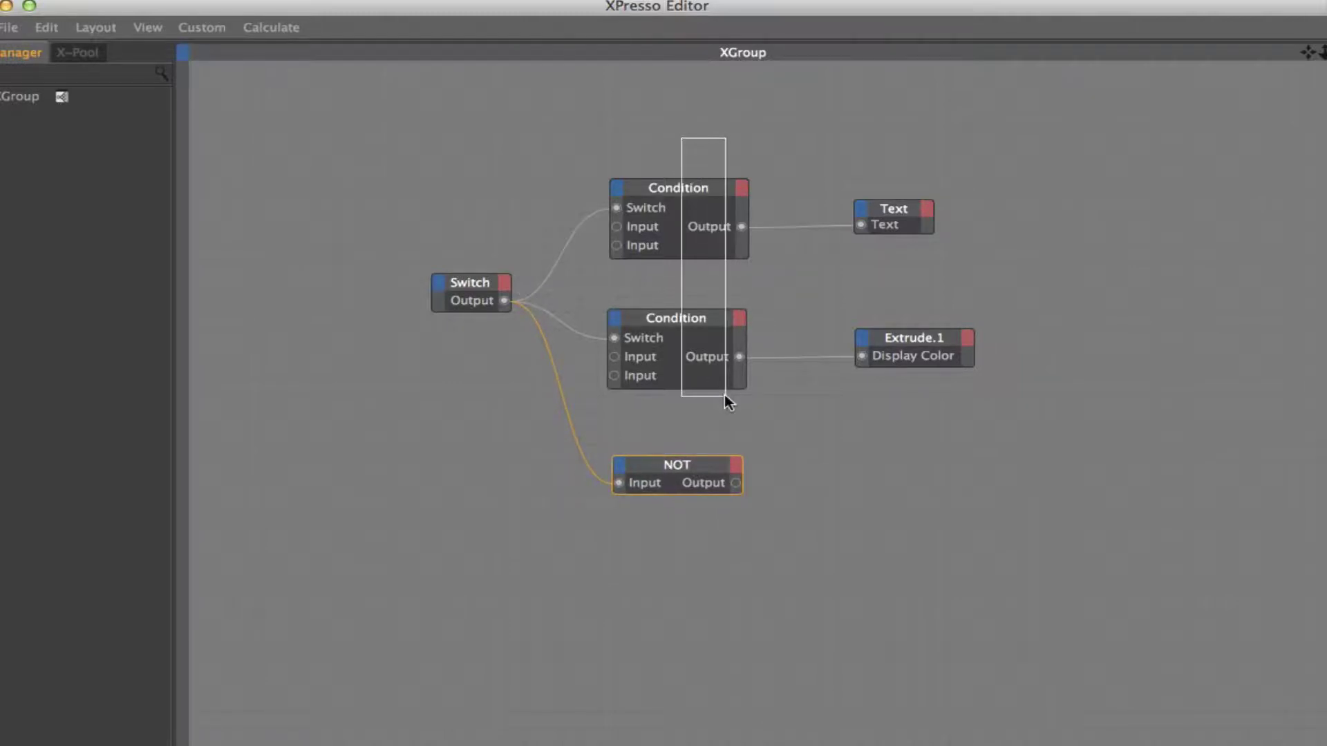
left_click_drag(694, 195, 929, 465, "ctrl")
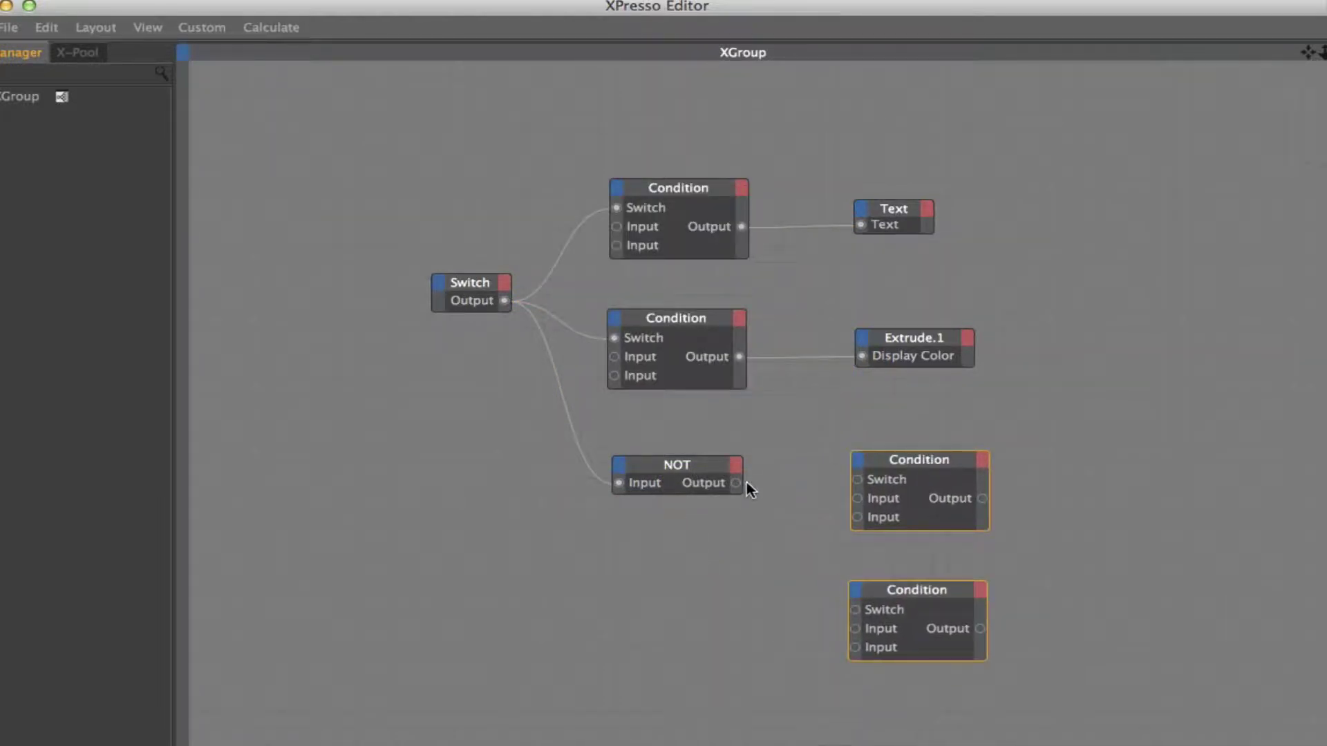
left_click_drag(841, 478, 864, 479)
left_click_drag(736, 482, 855, 481)
left_click_drag(736, 483, 855, 609)
left_click_drag(926, 457, 912, 449)
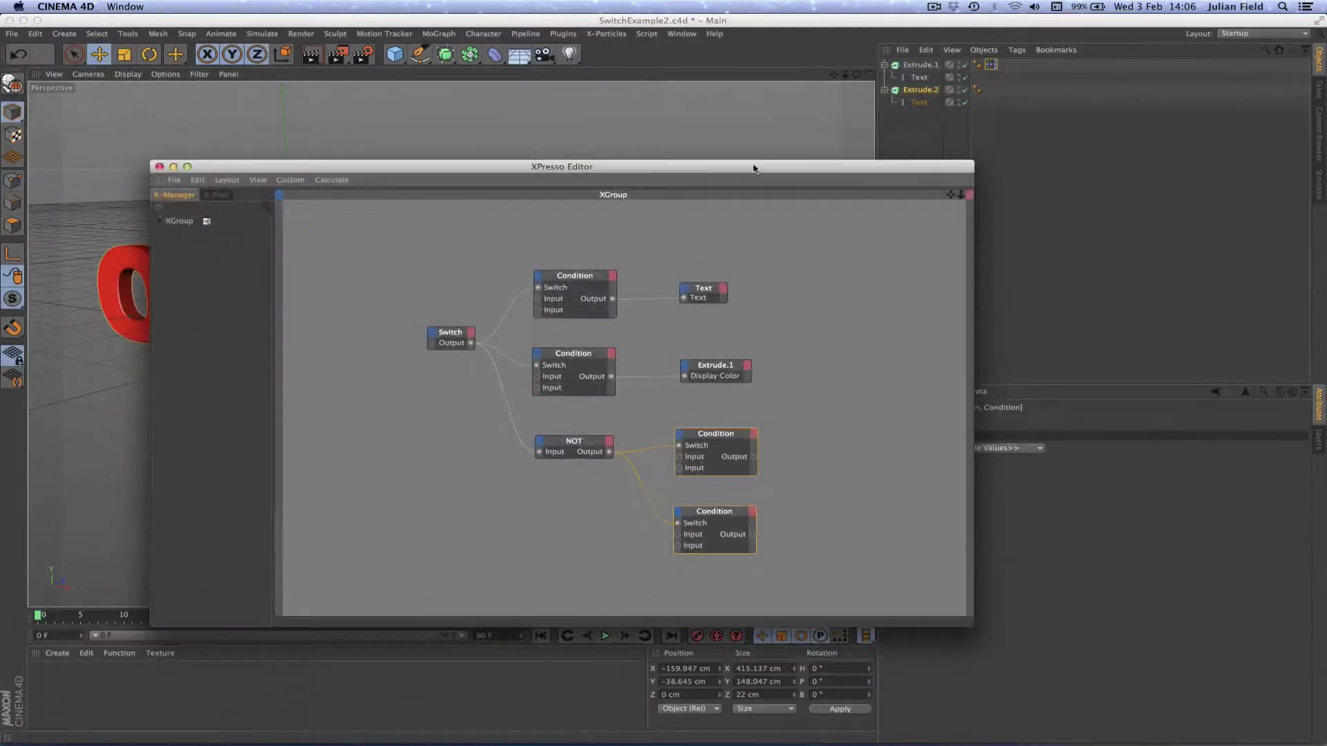
left_click_drag(753, 169, 1013, 222)
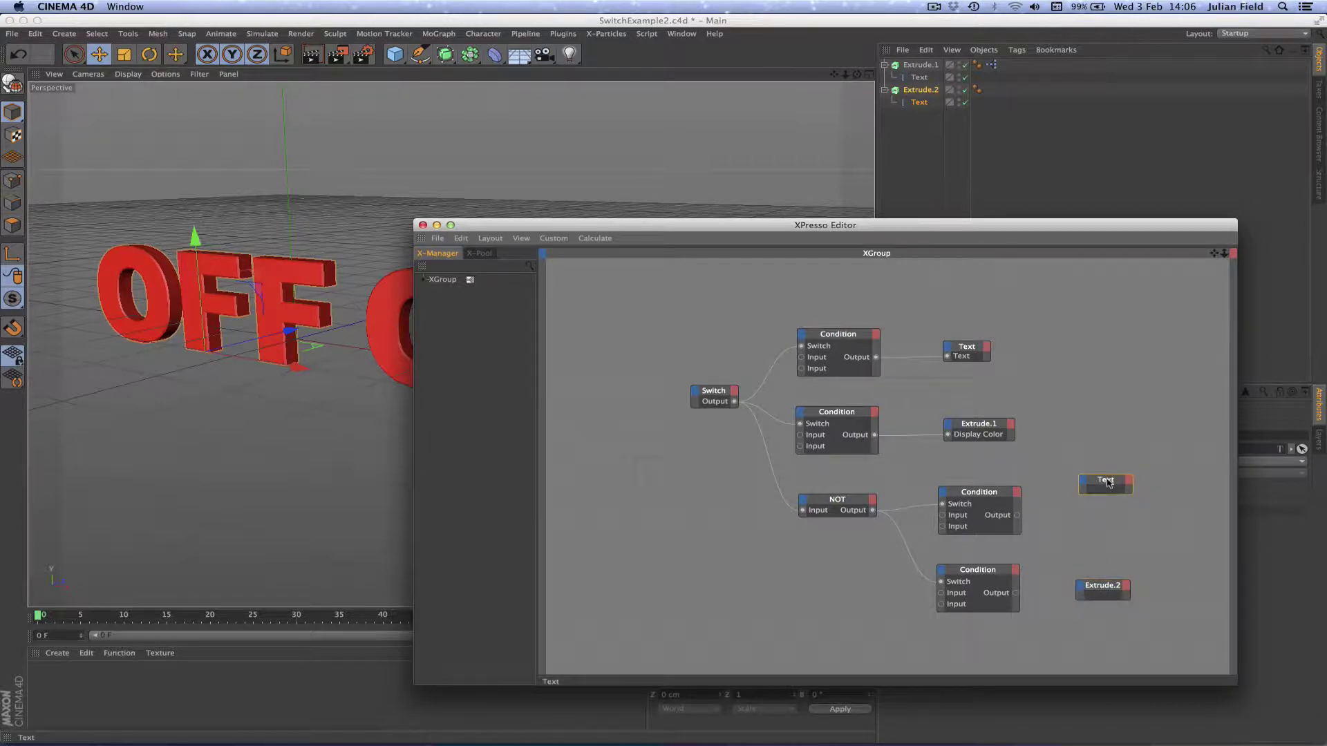
Step: Wire the upper Condition copy's Output into Extrude.2's Text node Text port, showing ON
double_click(1106, 481)
double_click(1106, 480)
left_click_drag(1105, 482, 1106, 508)
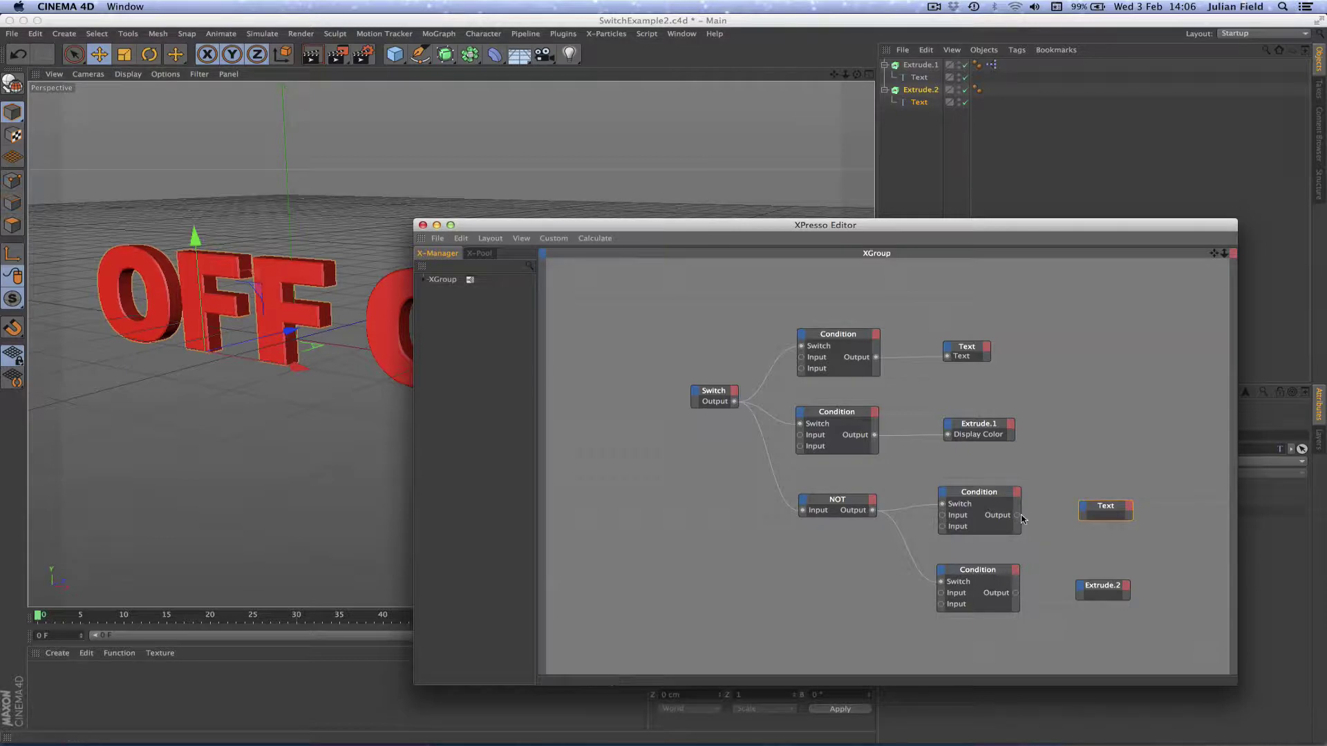
left_click_drag(1017, 515, 1178, 722)
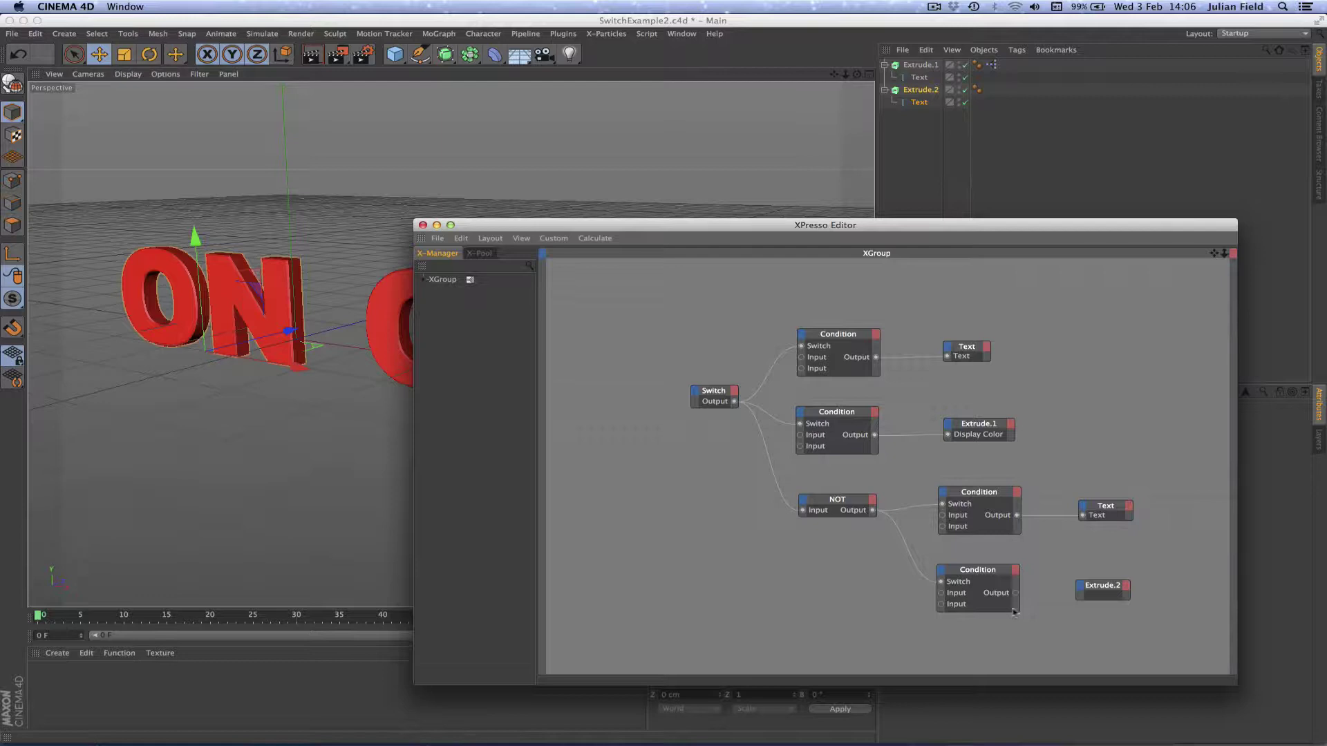
Step: Connect the lower Condition copy's Output to Extrude.2's Display Color, turning ON green
left_click_drag(1016, 594, 1081, 589)
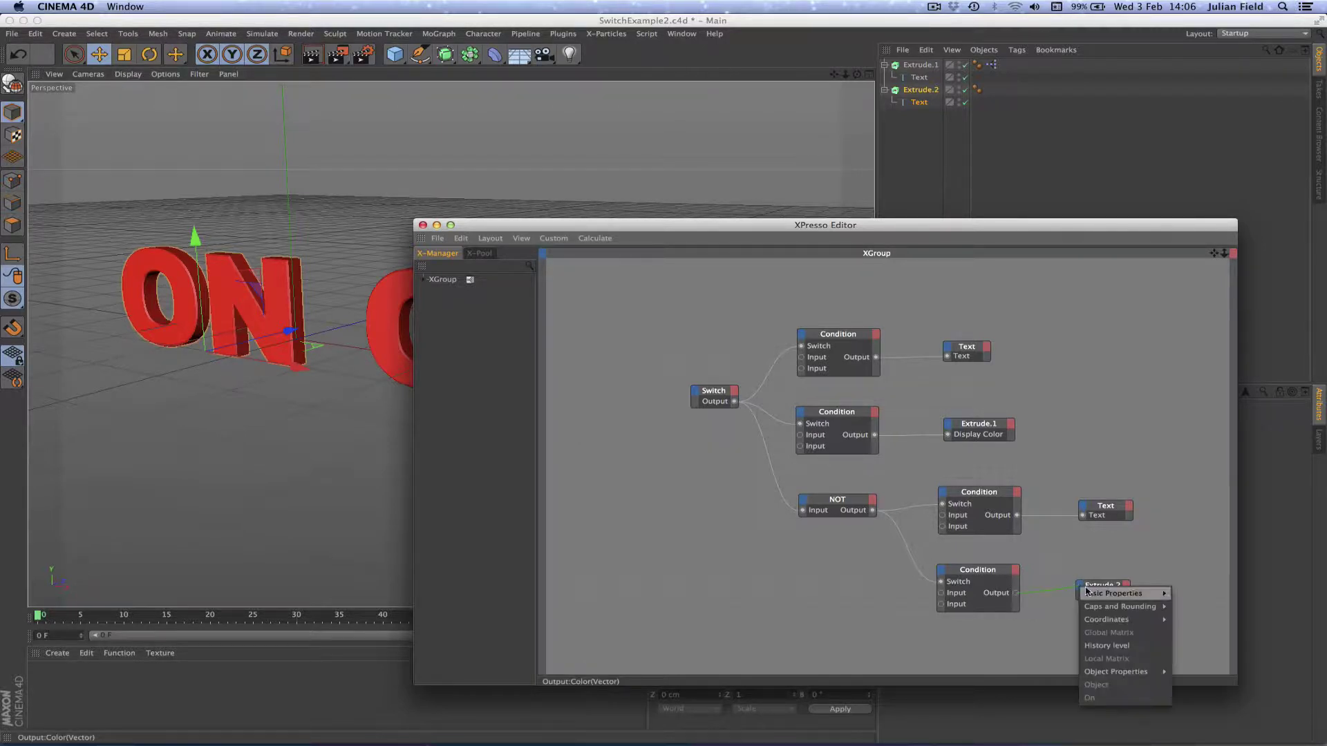
mouse_move(1090, 594)
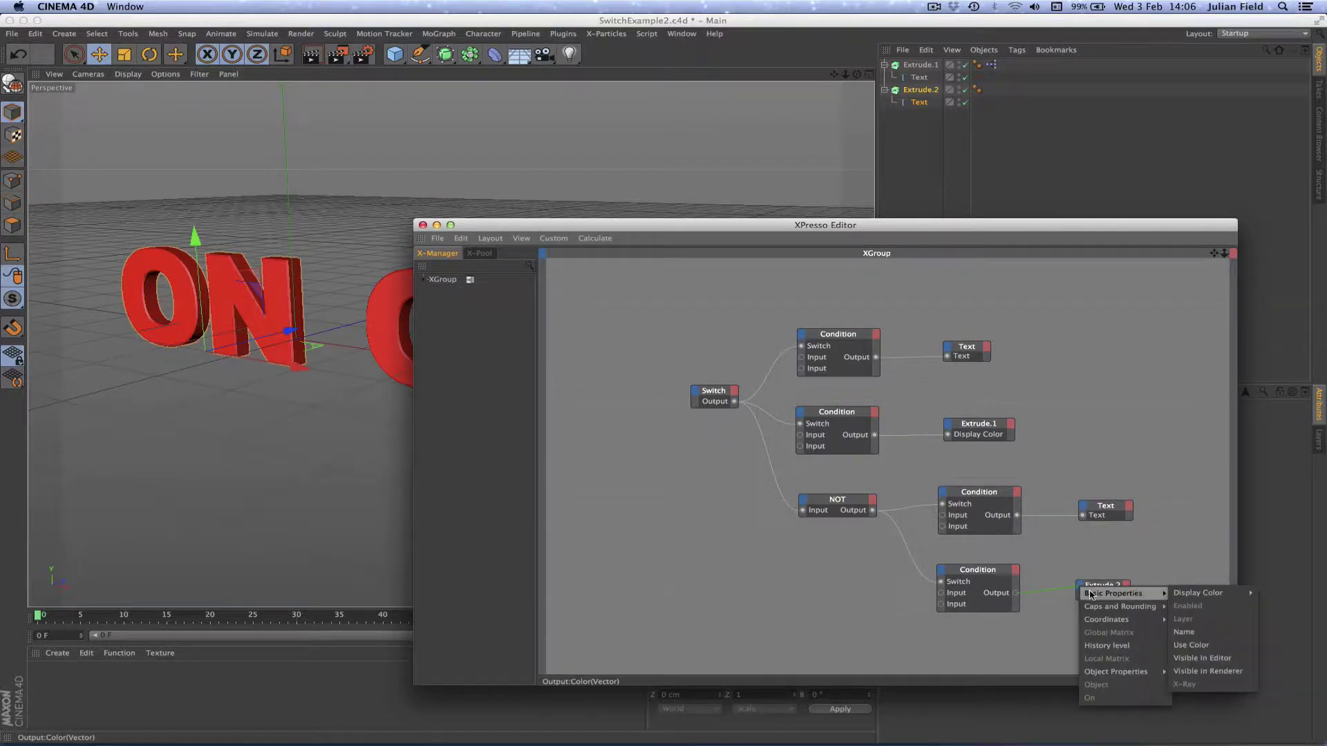
left_click(1197, 592)
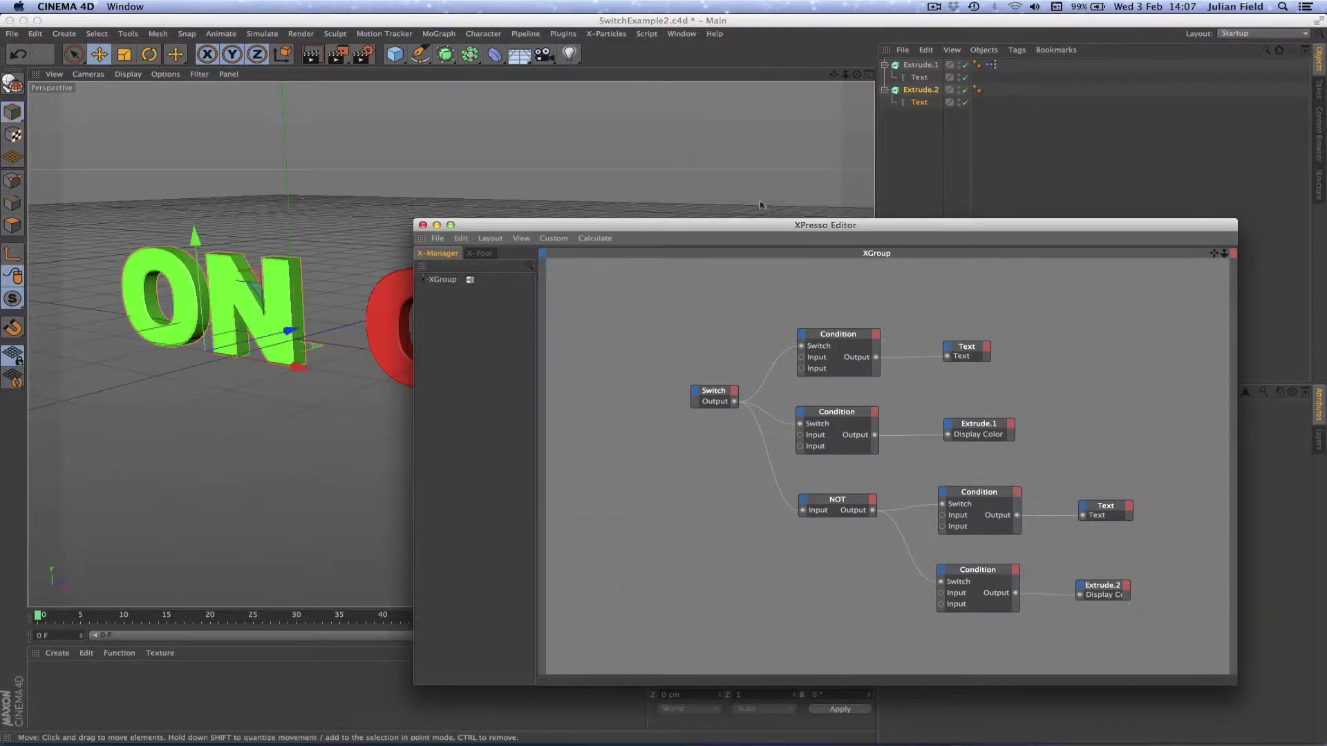
left_click_drag(759, 229, 777, 176)
left_click_drag(536, 166, 933, 5)
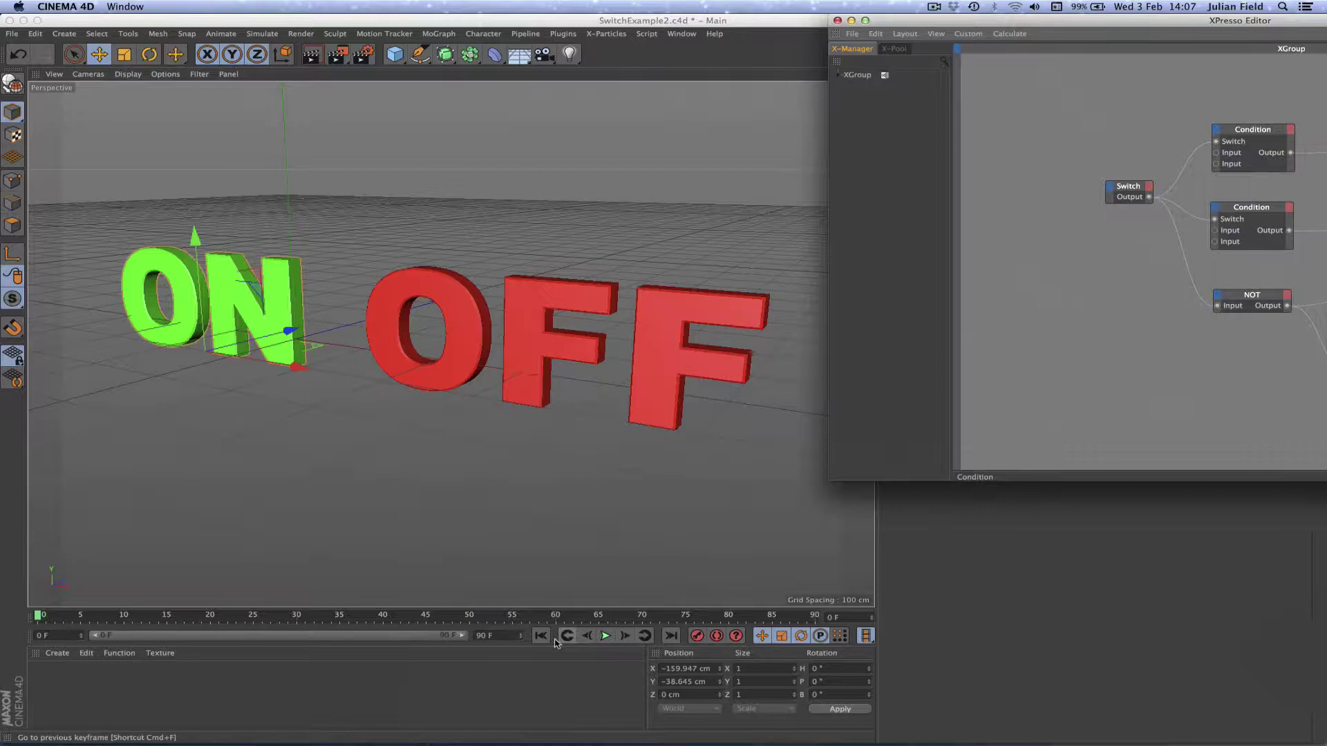
Step: Play the animation and watch the green ON and red OFF titles alternate
left_click(606, 635)
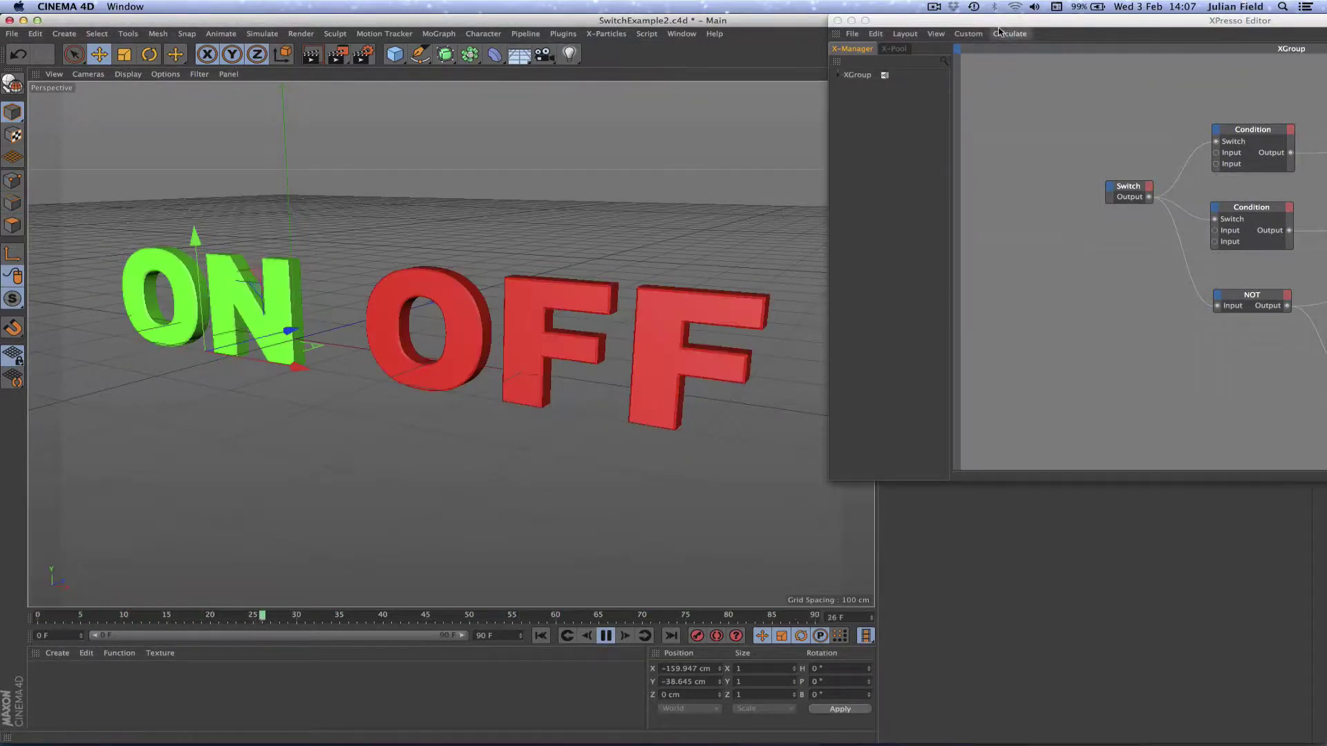
left_click_drag(1000, 20, 1042, 202)
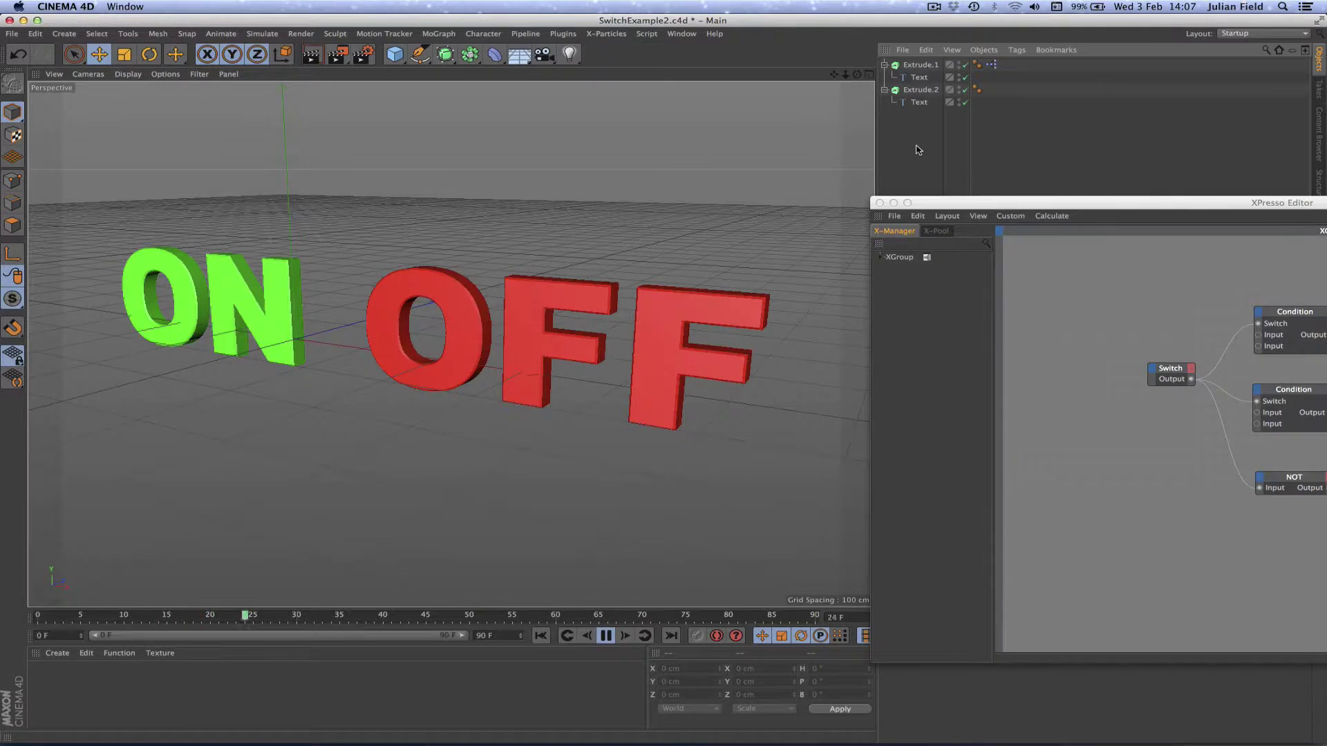
left_click_drag(1040, 208, 597, 27)
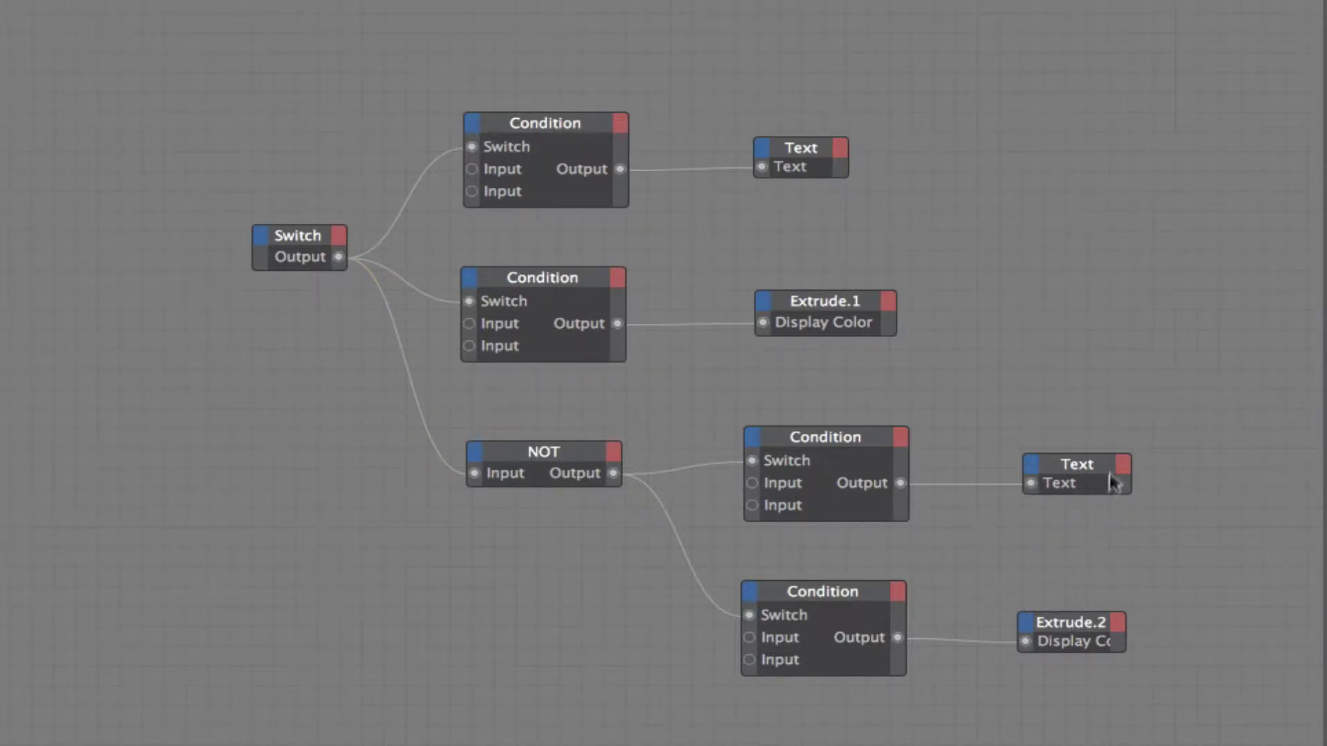
Step: Expand the Extrude.2 node's port name and drag the NOT node further down
left_click(1086, 620)
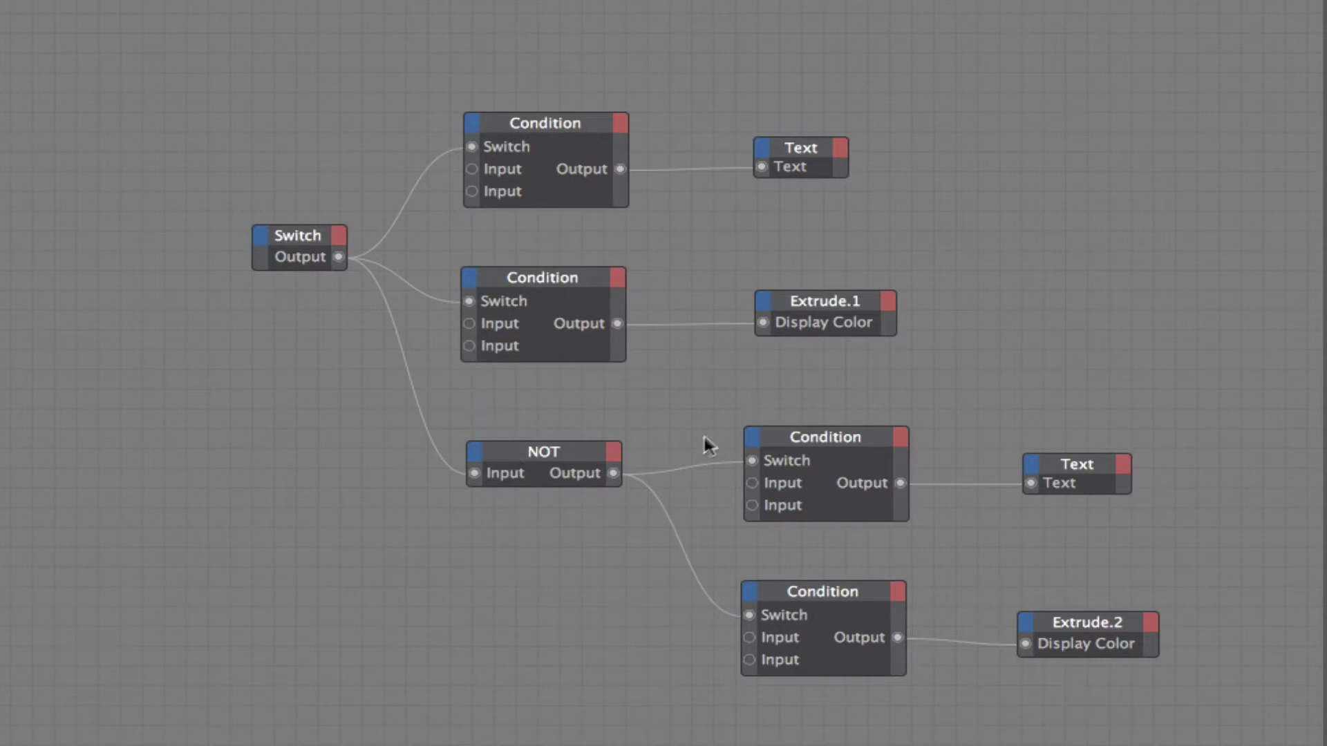
left_click_drag(557, 454, 561, 544)
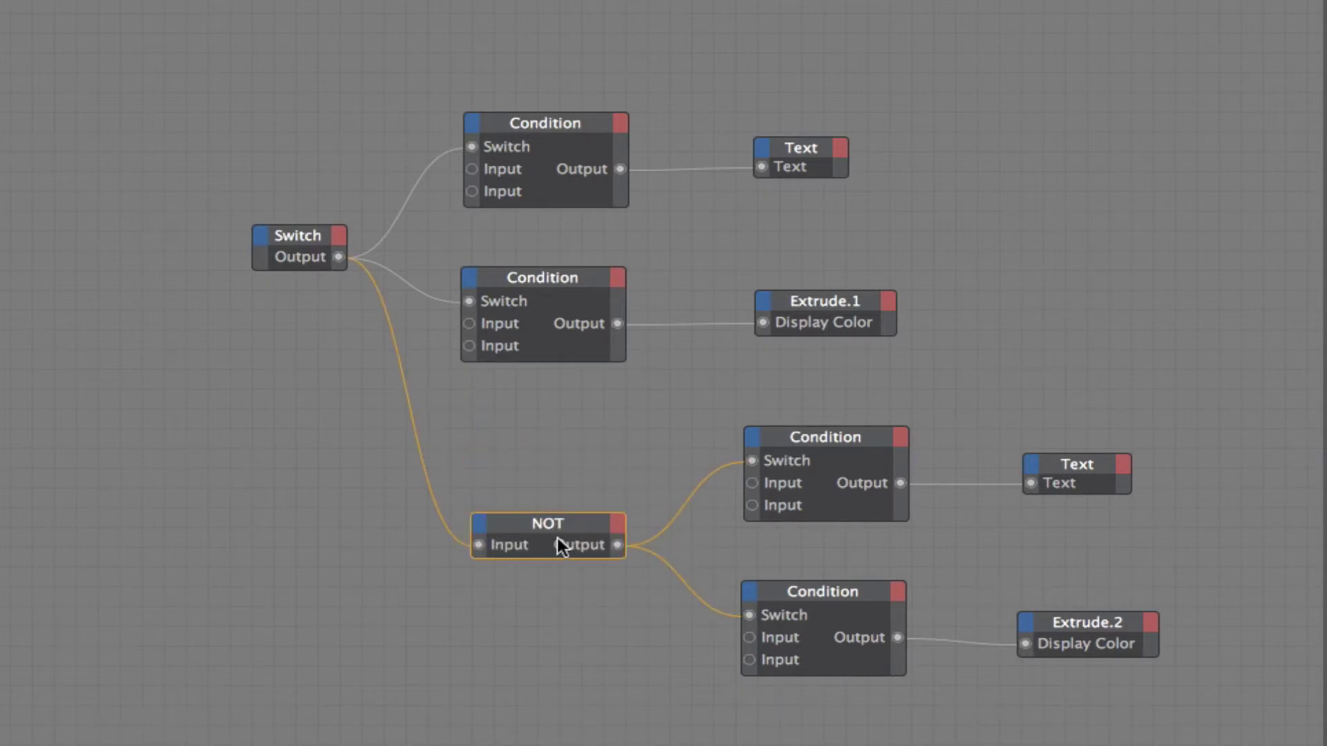